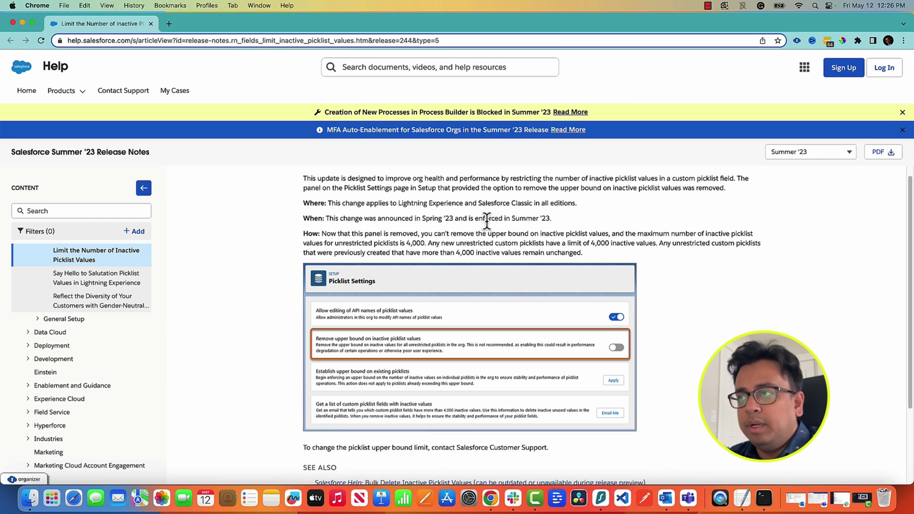
Close the Guidance Center panel and its intro popup.
scroll(500, 226, up, 1)
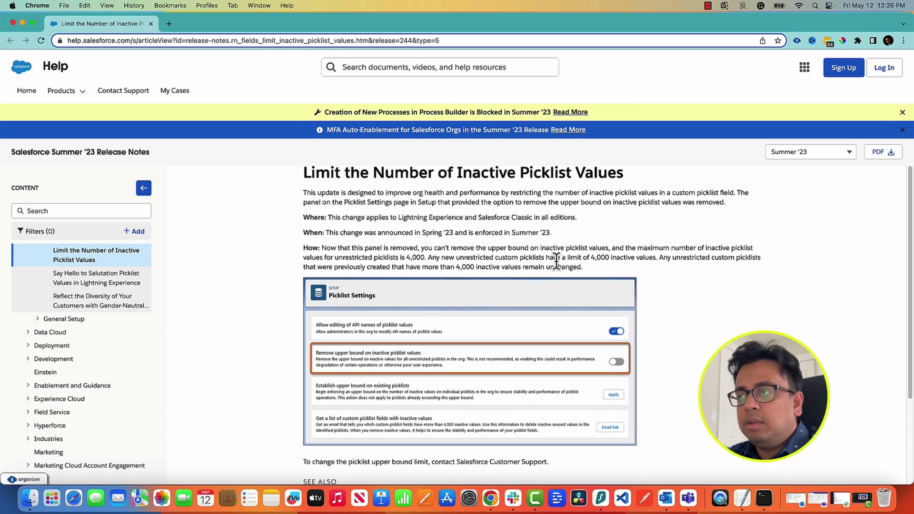
scroll(570, 299, down, 1)
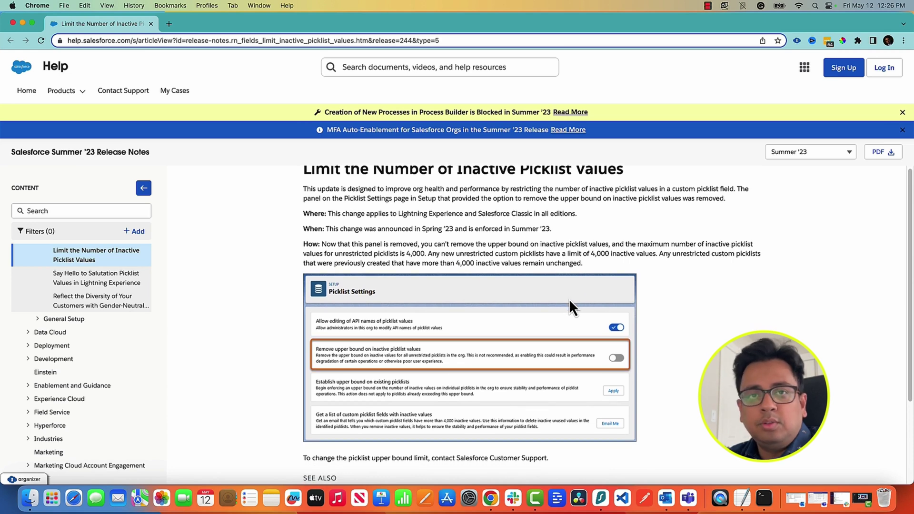
scroll(361, 282, down, 1)
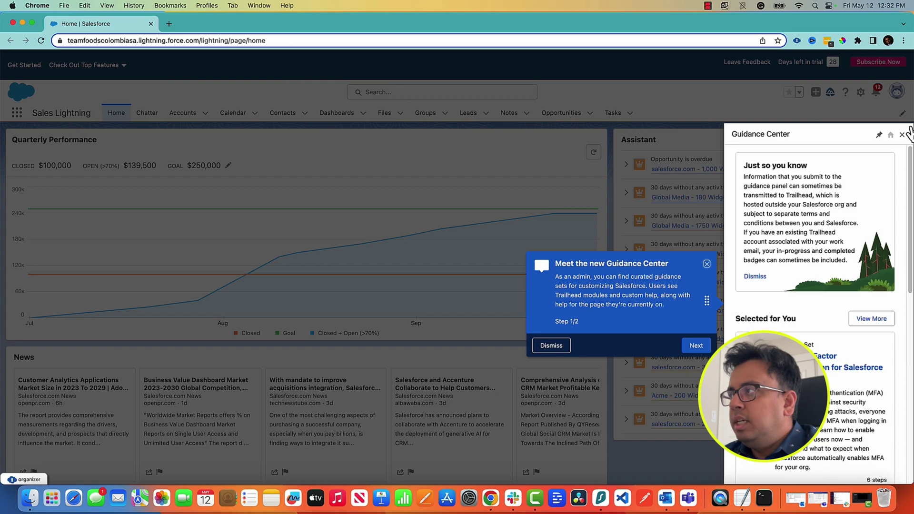
click(902, 135)
click(898, 266)
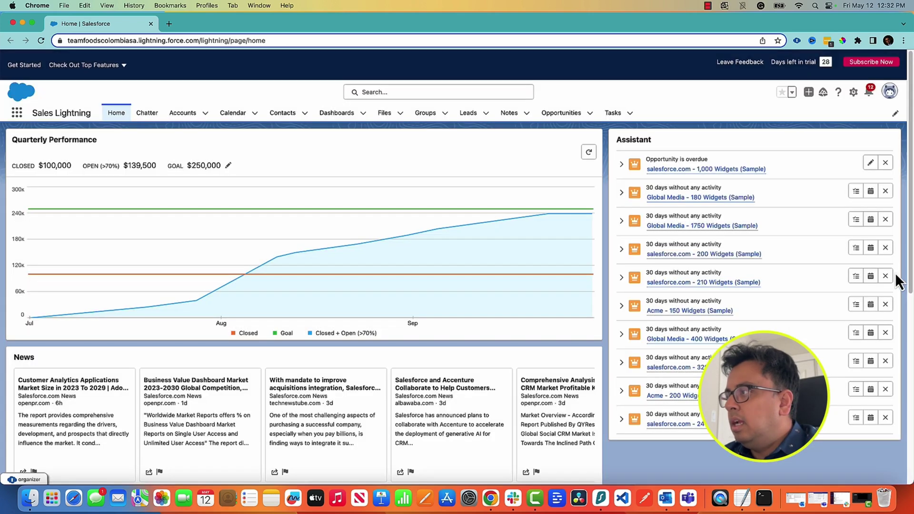
Open Setup's Object Manager in a new tab, filter objects by 'lead', and open Lead.
click(853, 92)
click(832, 118)
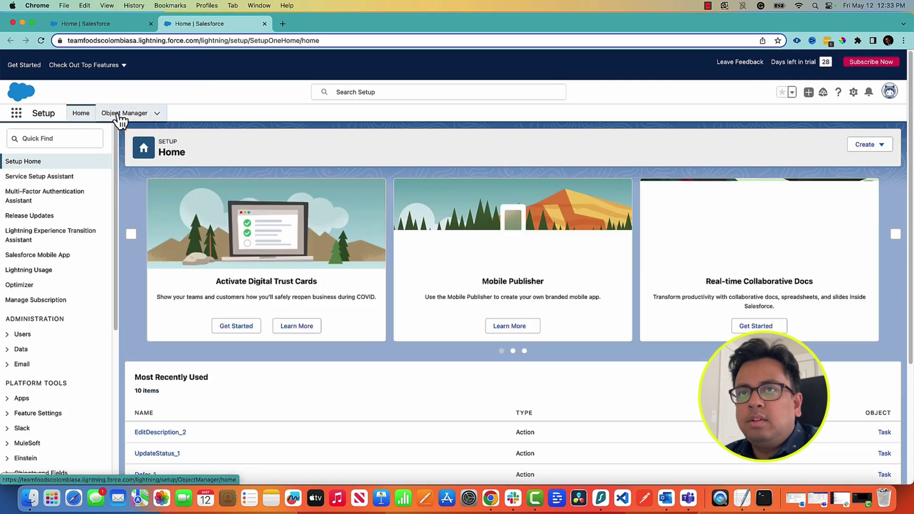
click(120, 116)
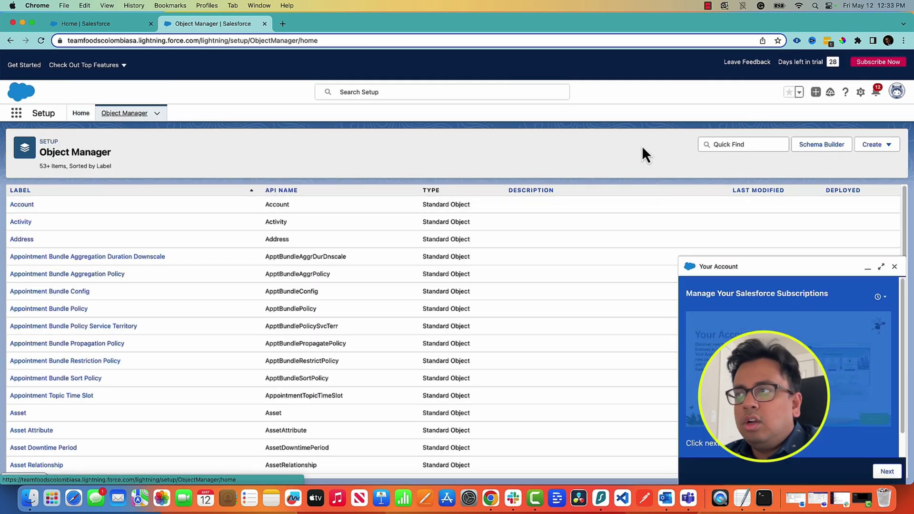
click(895, 268)
click(748, 145)
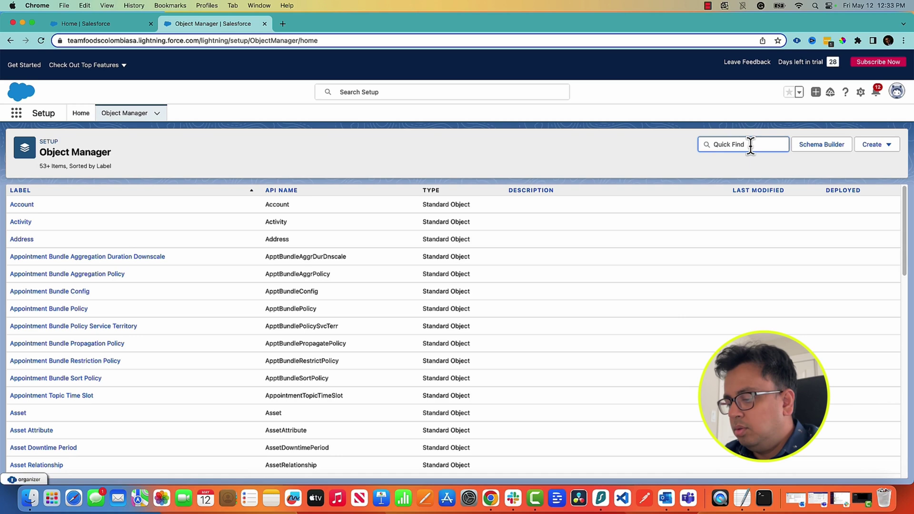
text(lead)
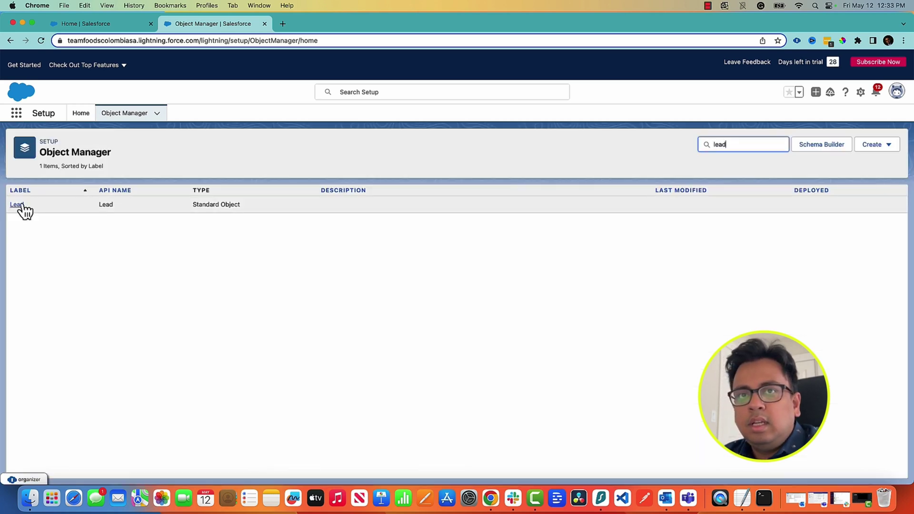
click(21, 205)
Filter Lead's fields by 'name' and open the Salutation picklist for editing.
click(58, 206)
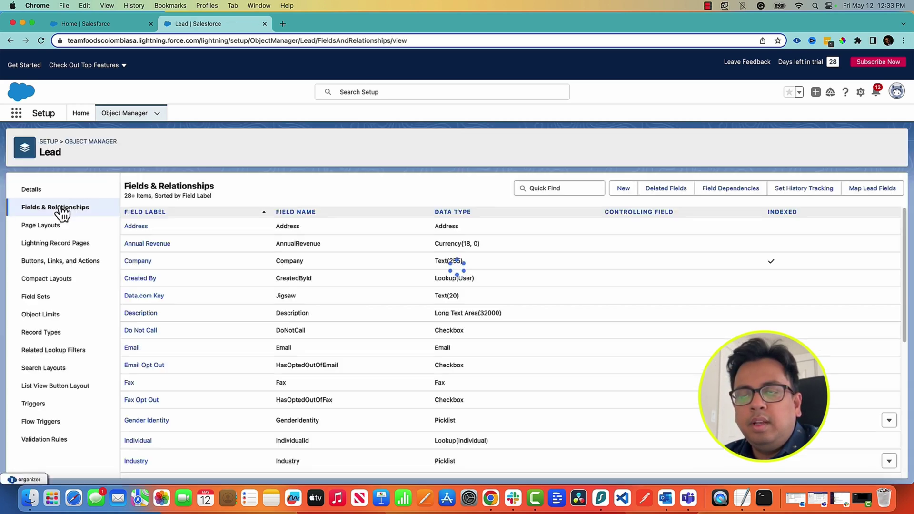
scroll(267, 252, down, 4)
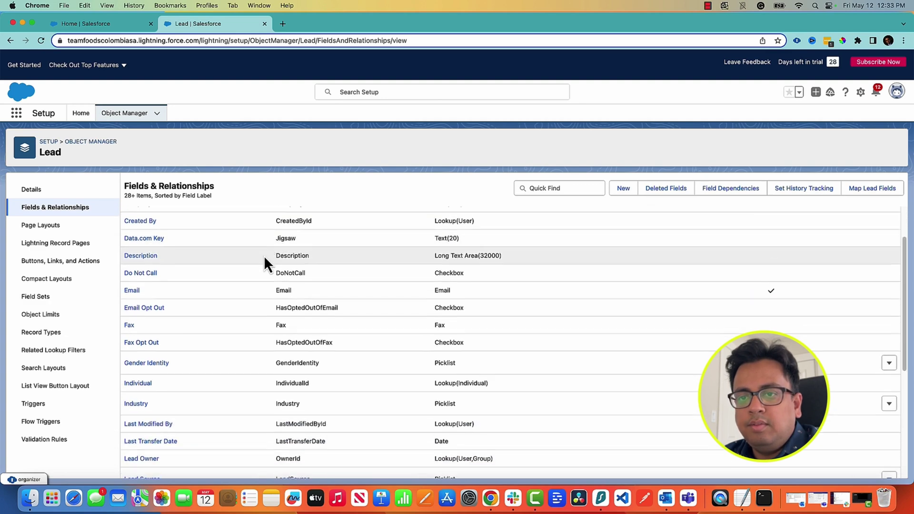
click(572, 191)
text(name)
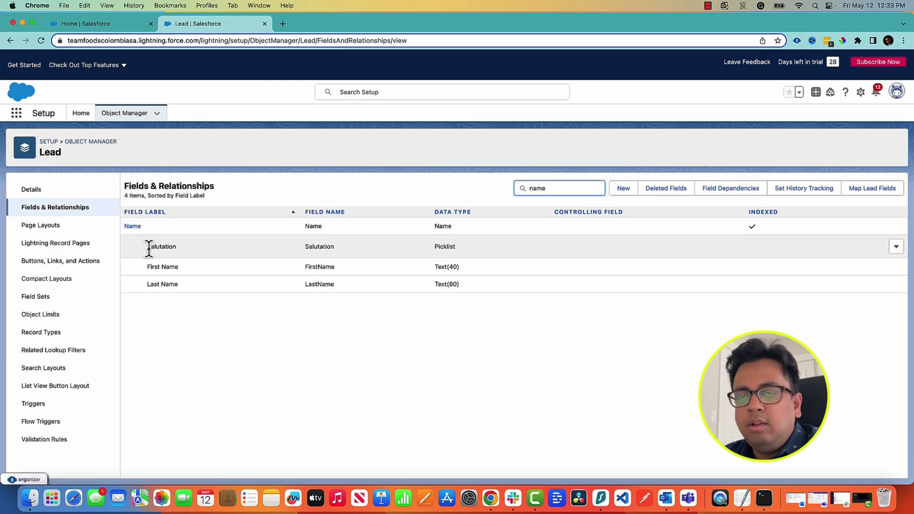
drag(147, 248, 177, 255)
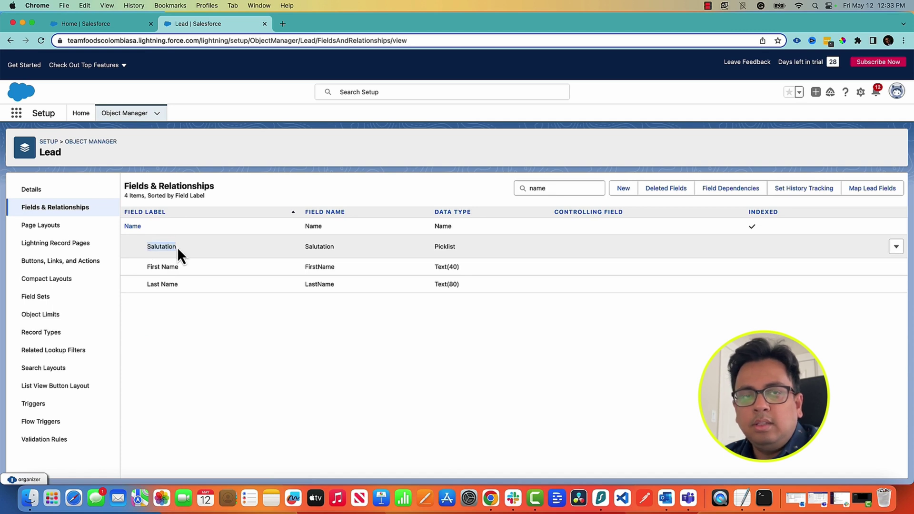
click(895, 247)
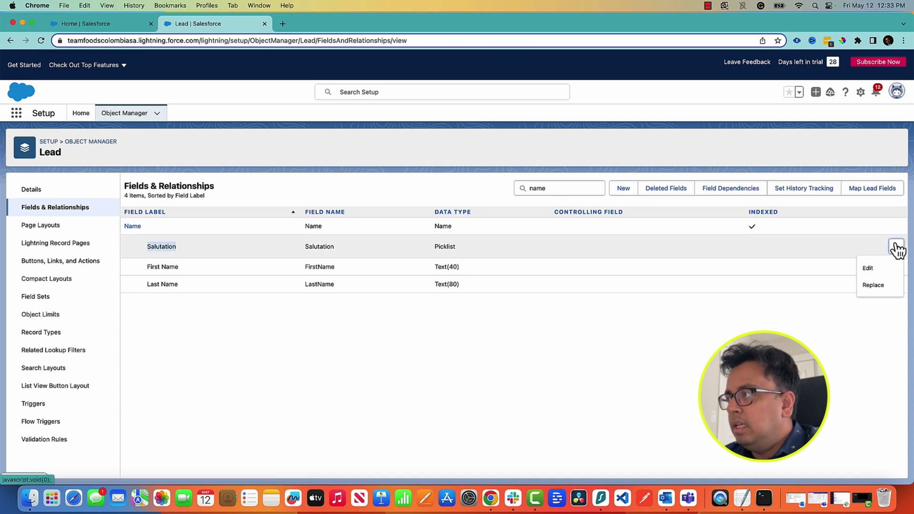
click(881, 270)
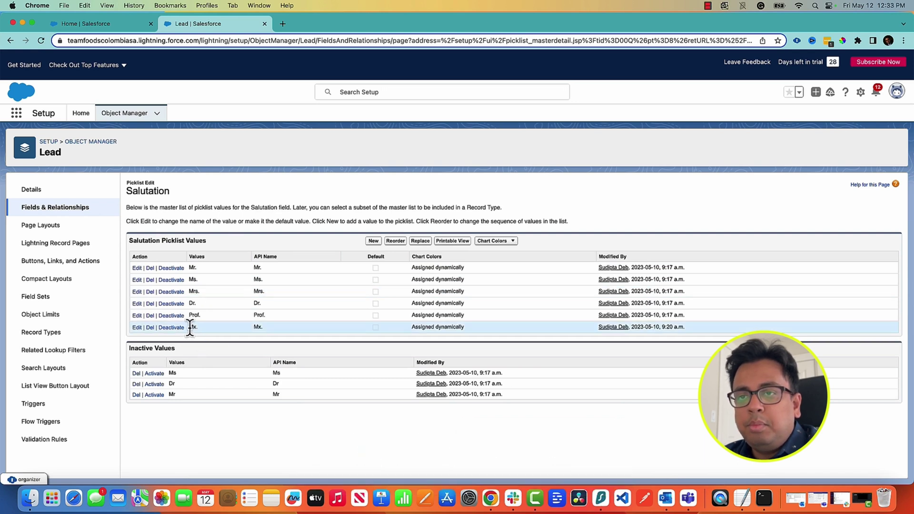
drag(190, 327, 198, 332)
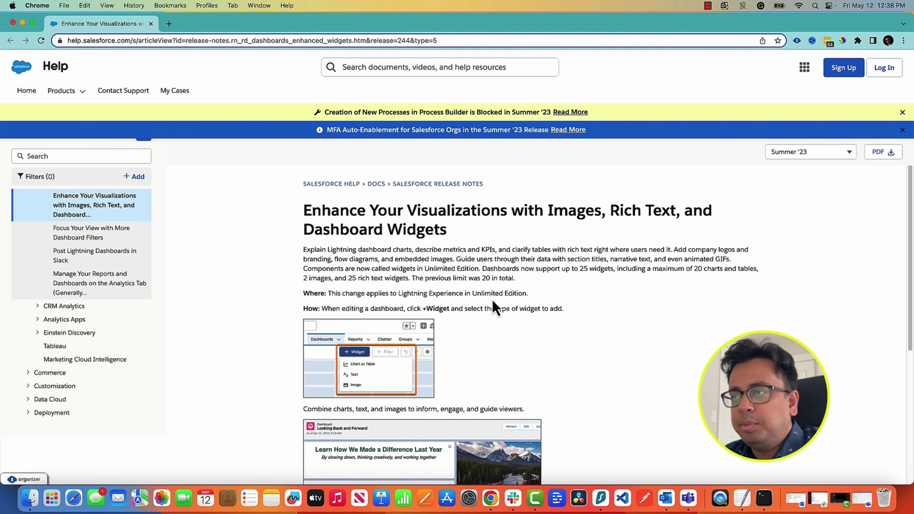
Scroll through the release note on dashboard images, rich text and widgets.
scroll(533, 295, down, 2)
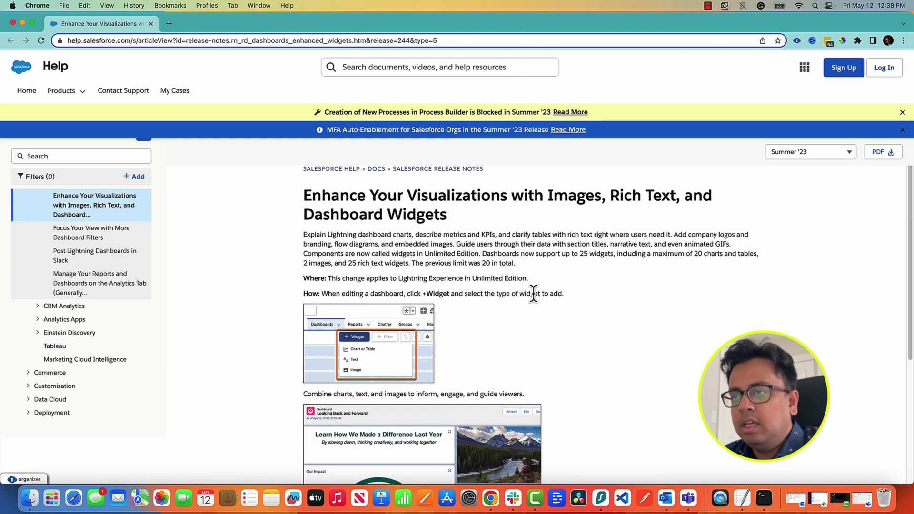
scroll(473, 301, down, 1)
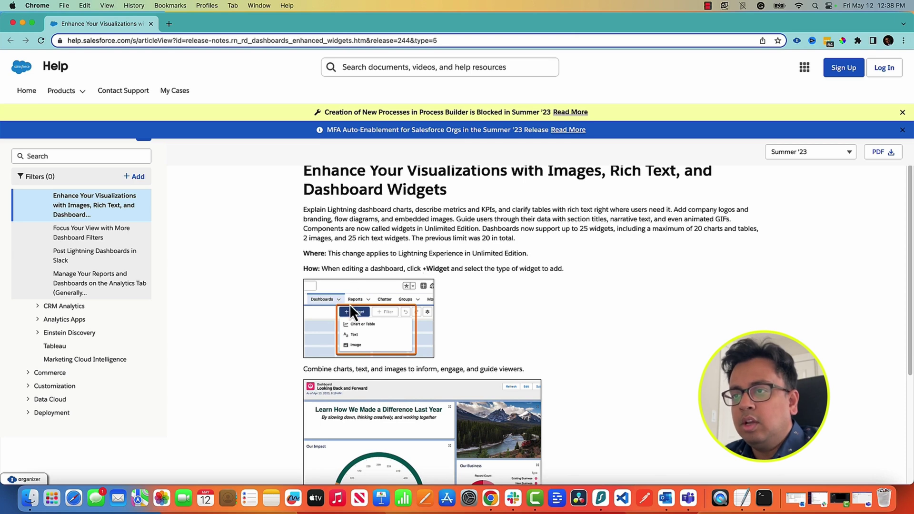
scroll(485, 291, down, 7)
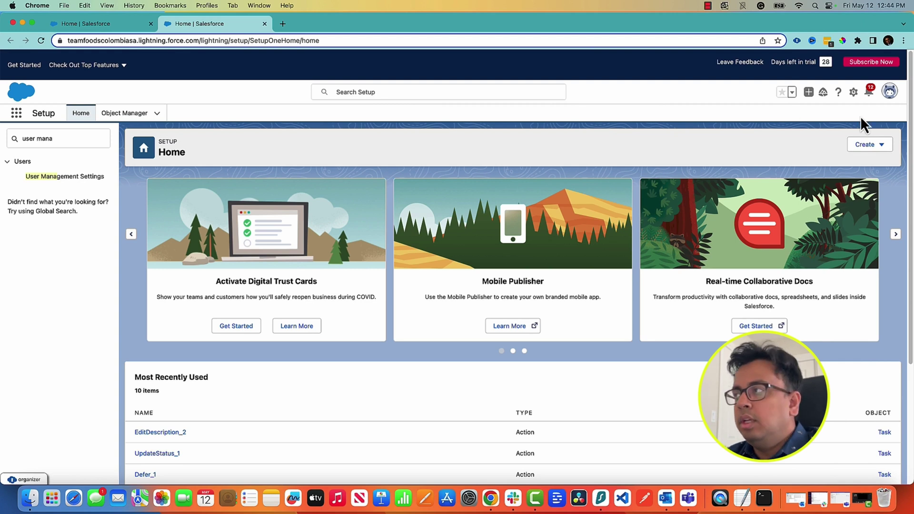
Open User Management Settings from the Quick Find results.
click(75, 179)
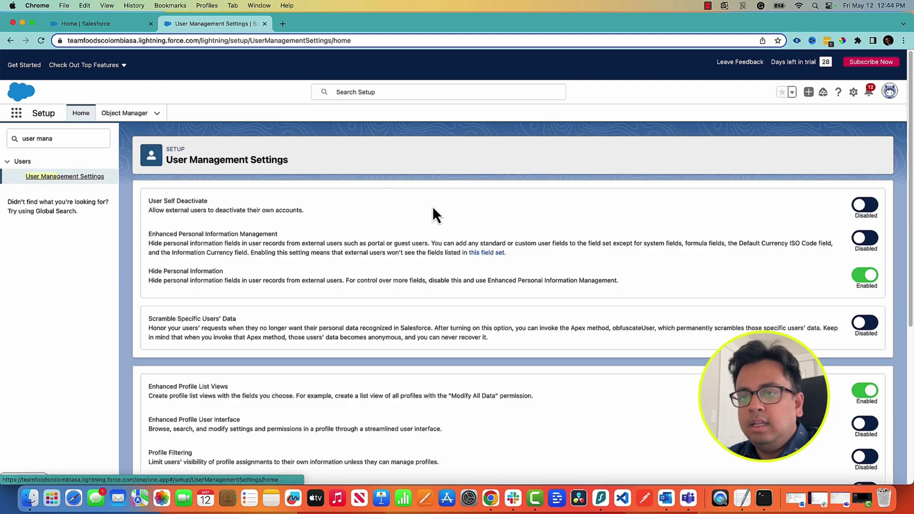
Check that Field-Level Security for Permission Sets during Field Creation is enabled.
scroll(443, 215, down, 5)
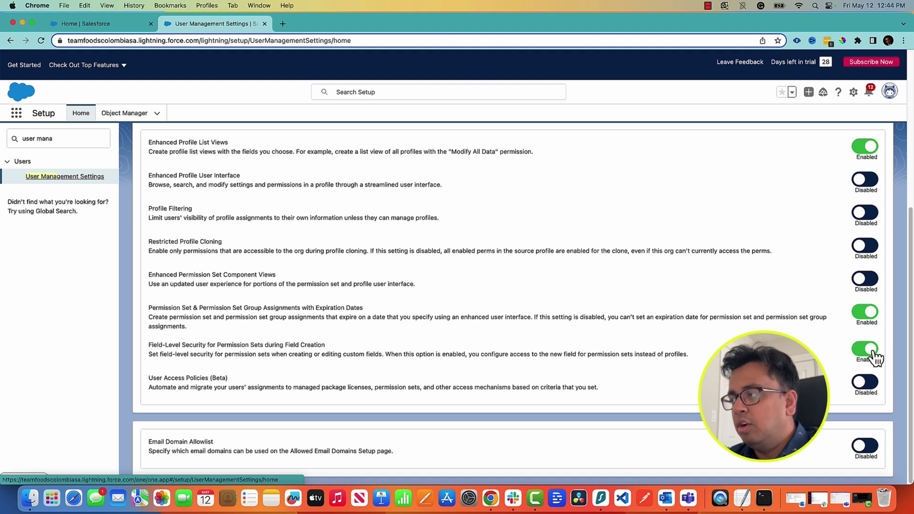
Review the Account Access permission set's object settings, then go back to Object Manager.
click(64, 139)
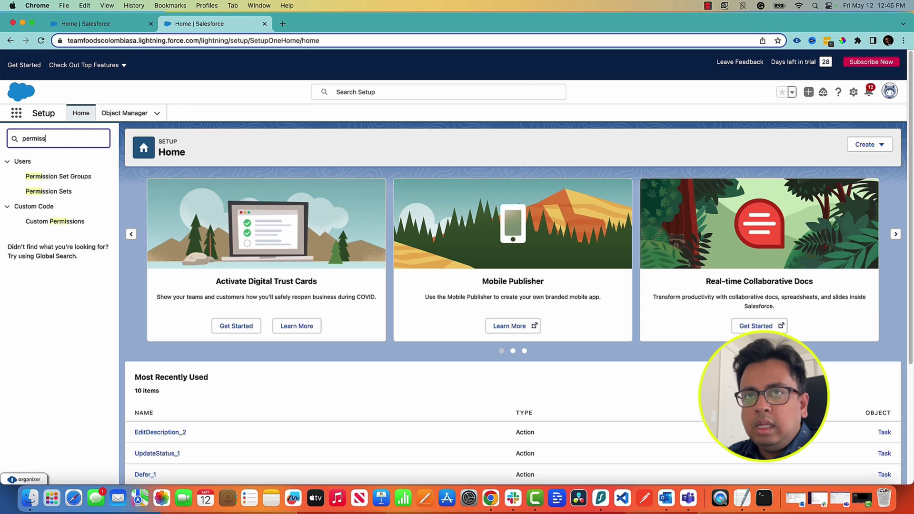
click(61, 193)
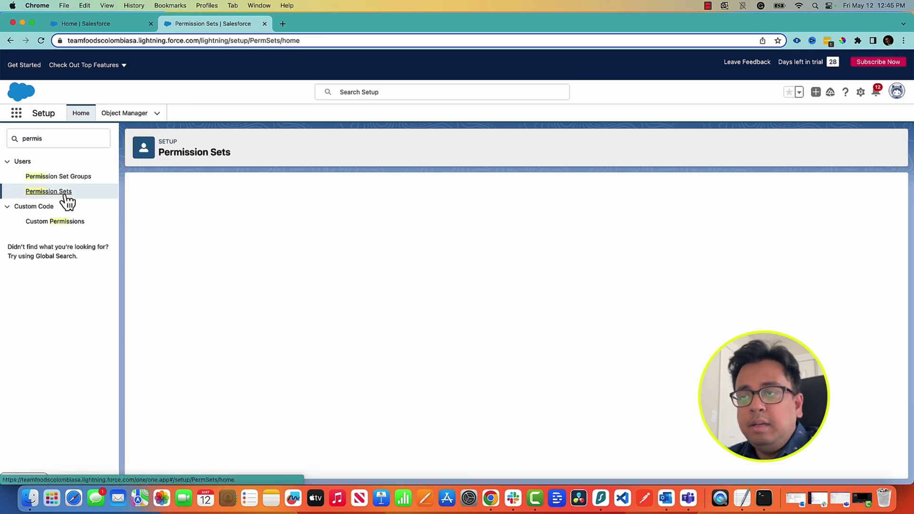
scroll(340, 305, down, 3)
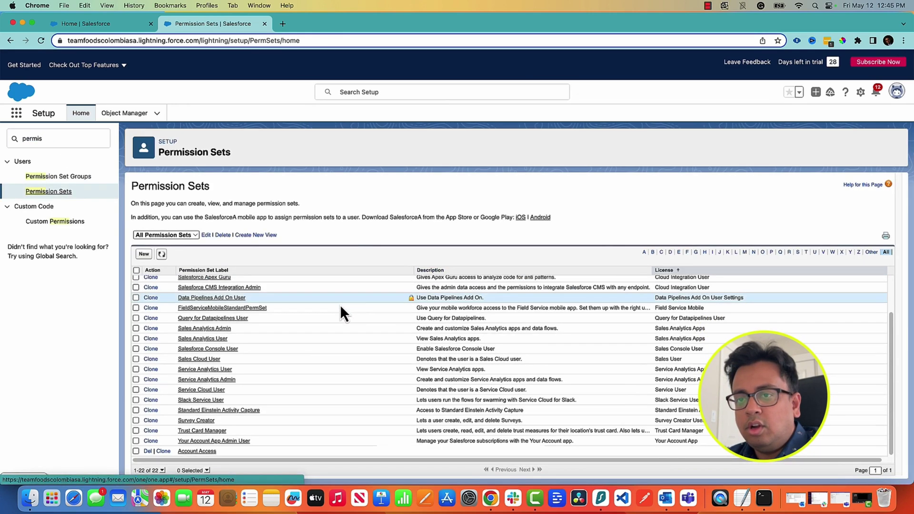
click(198, 451)
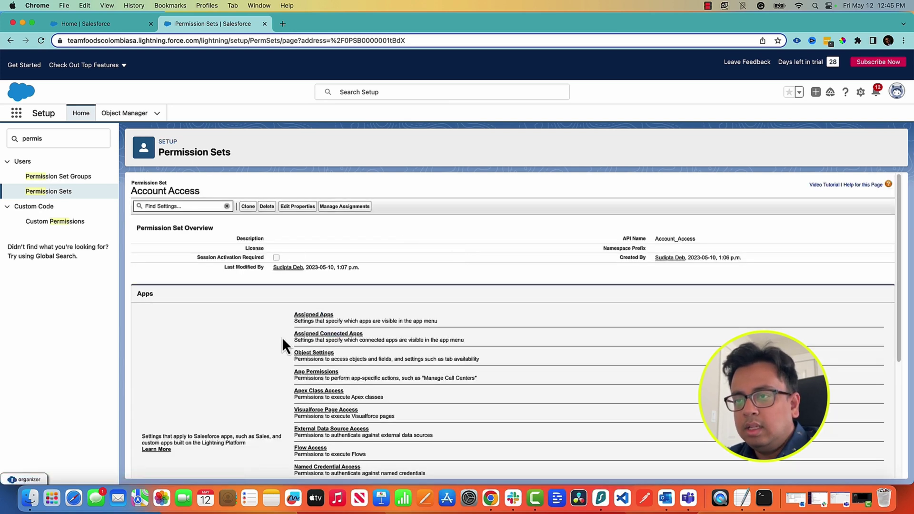
click(305, 352)
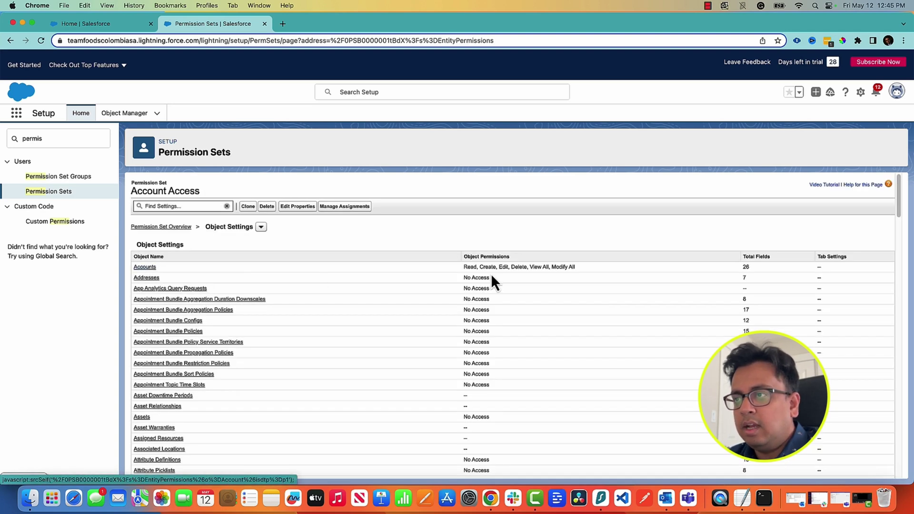
click(130, 117)
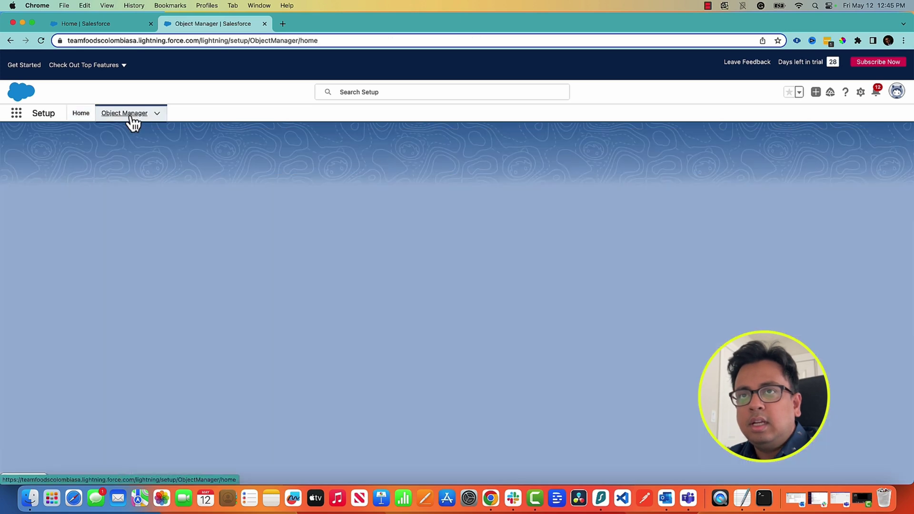
Start a new custom field on the Account object and choose the Email type.
click(22, 205)
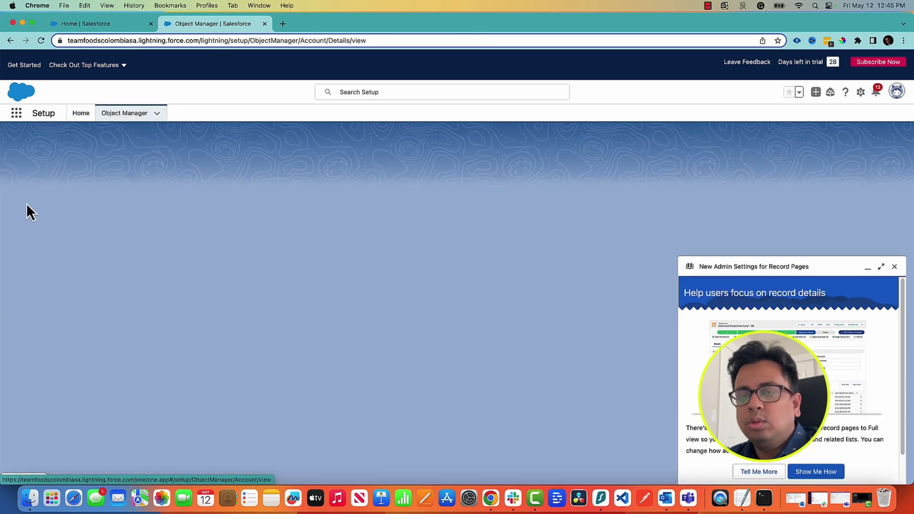
click(67, 208)
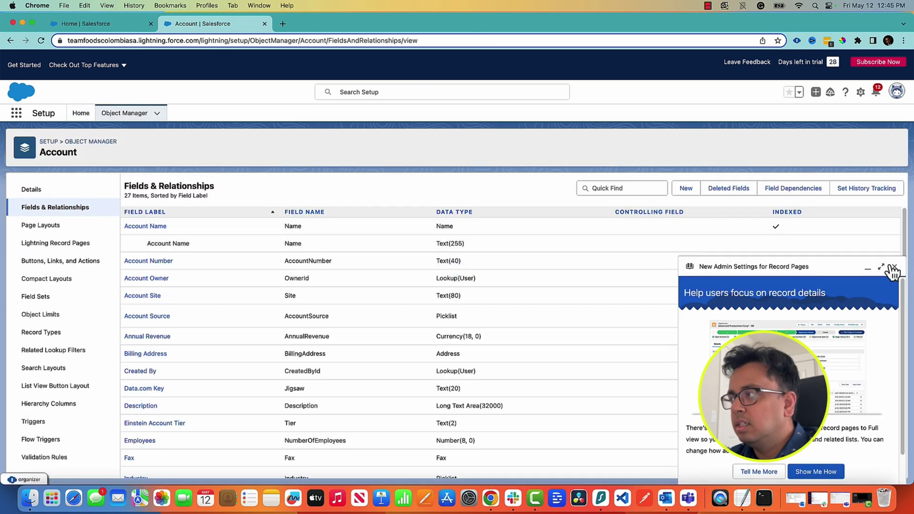
click(895, 267)
click(686, 188)
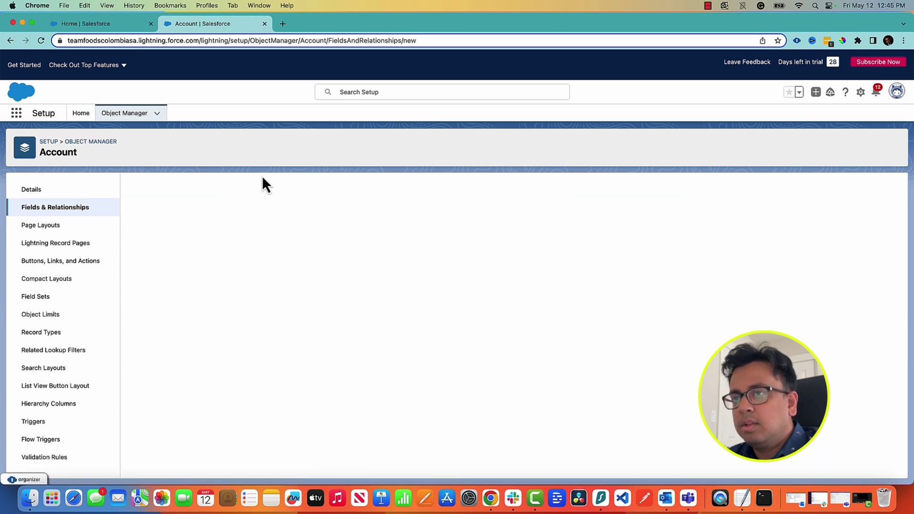
scroll(154, 348, down, 5)
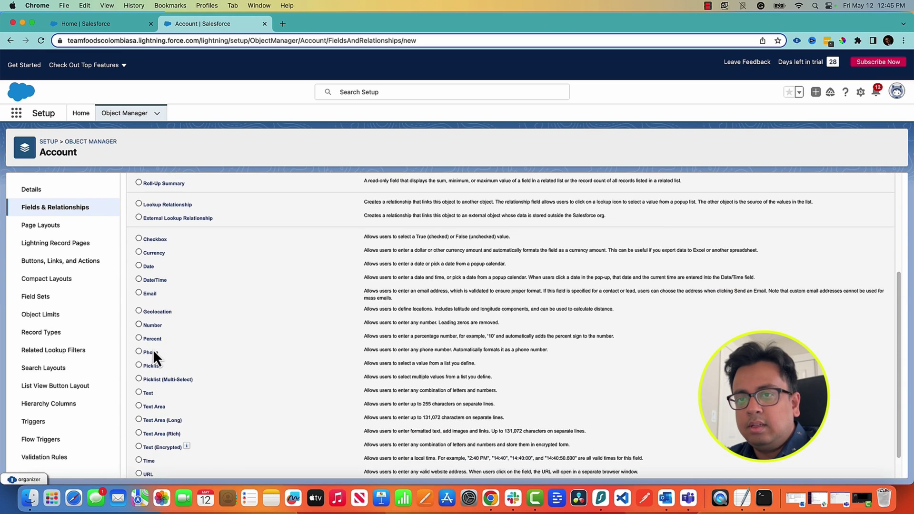
click(139, 294)
scroll(838, 245, up, 5)
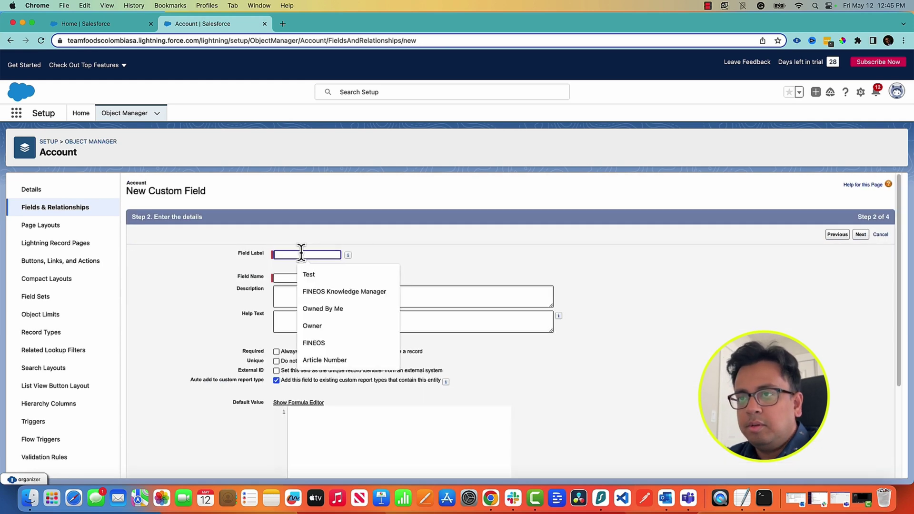
Label the field 'Secondary Email' and continue to field-level security.
text(Sec)
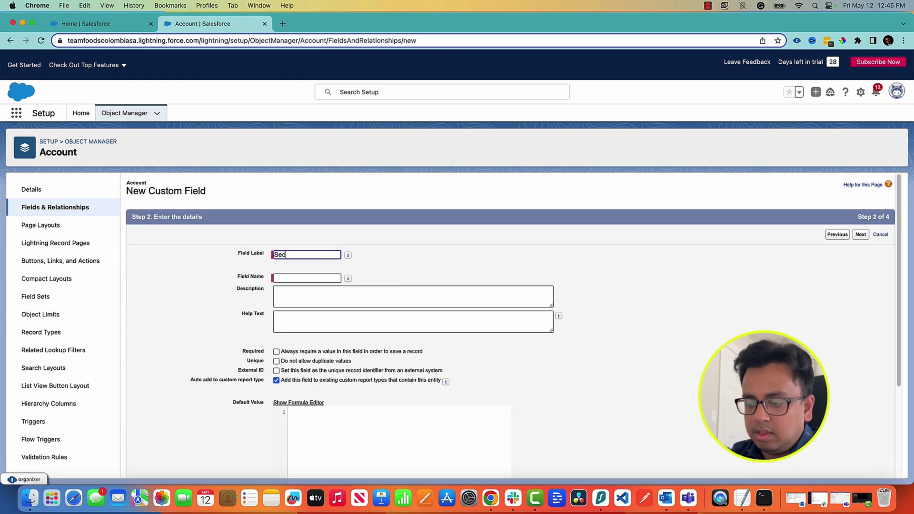
text(ondary Emaol)
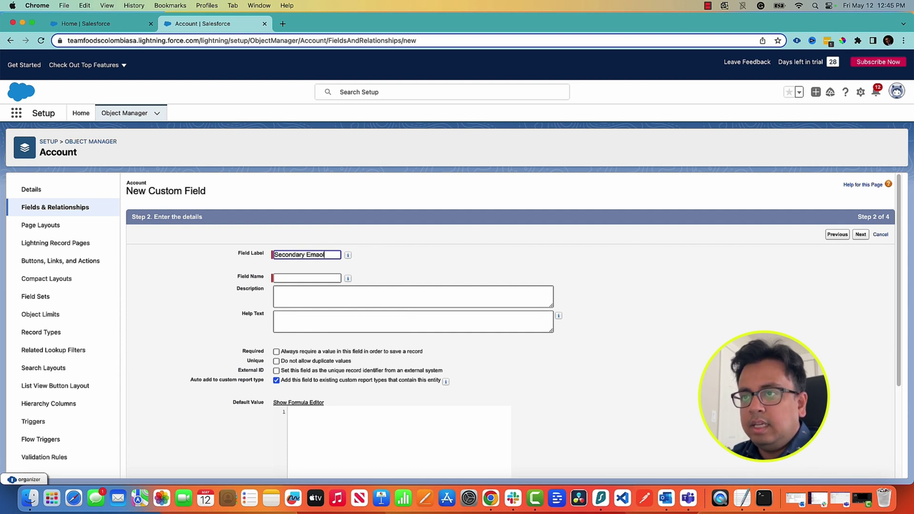
key(BackSpace)
key(BackSpace)
text(il)
key(Tab)
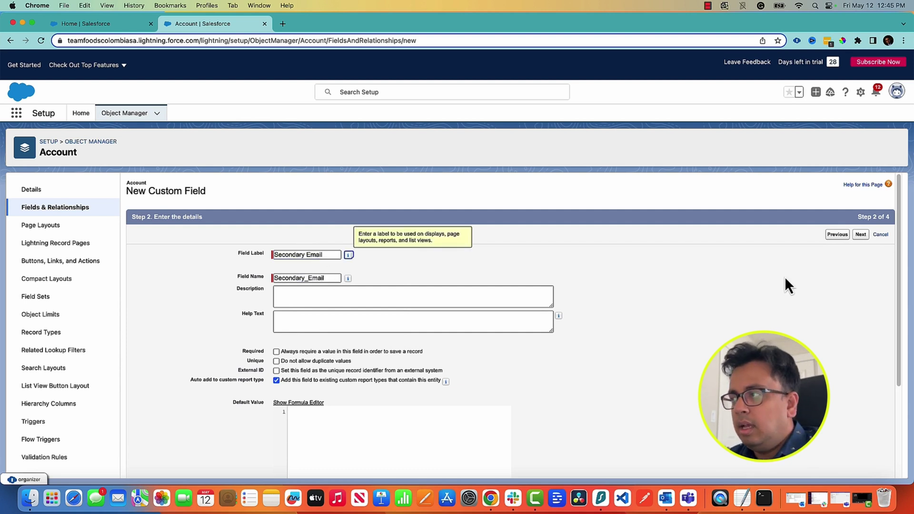
click(861, 234)
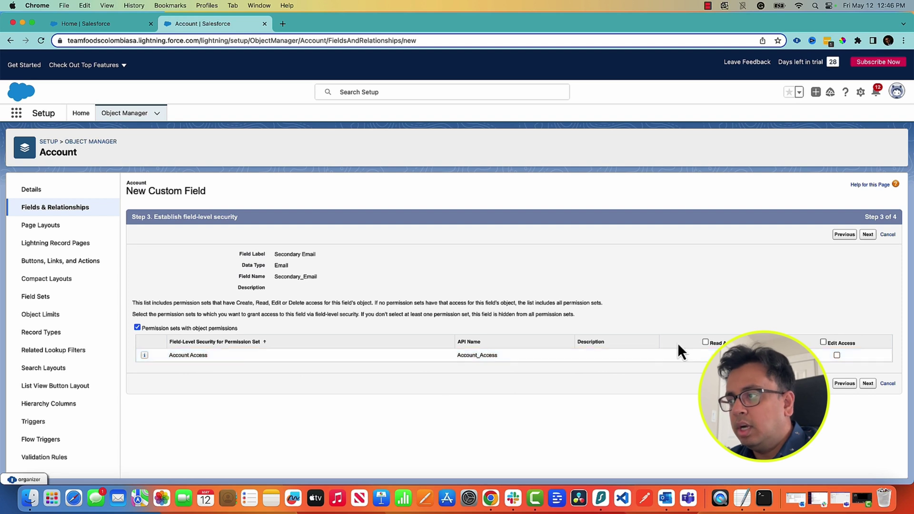
Grant Account Access edit access to Secondary Email and save it on the Account Layout.
click(838, 355)
click(868, 385)
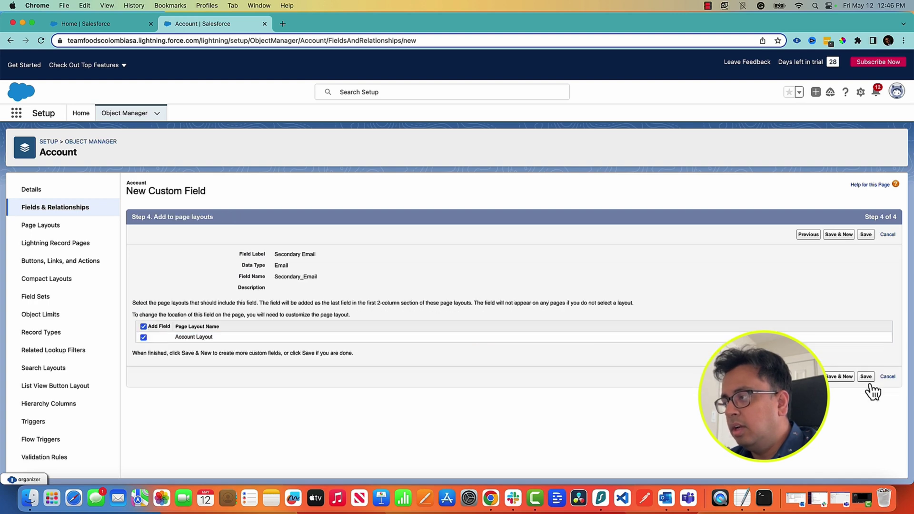
click(866, 376)
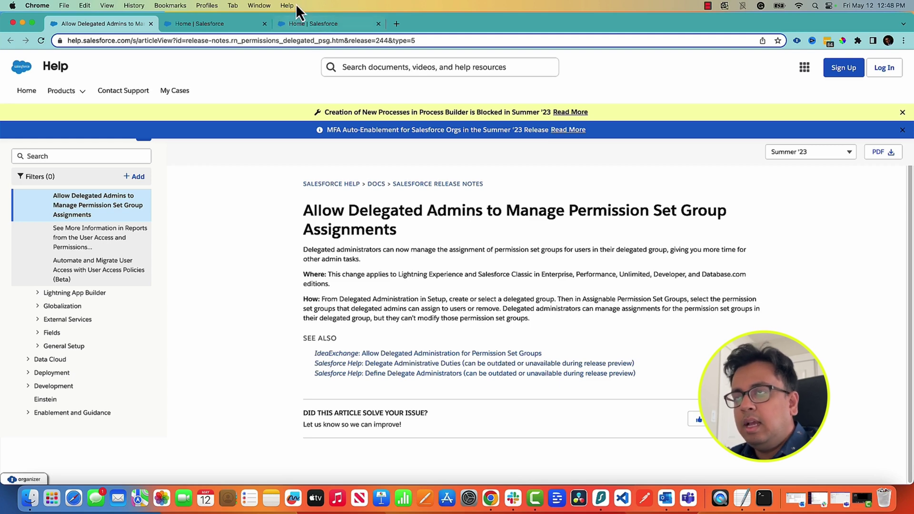
Find Delegated Administration in Setup and open the YearEnd delegated group.
click(303, 25)
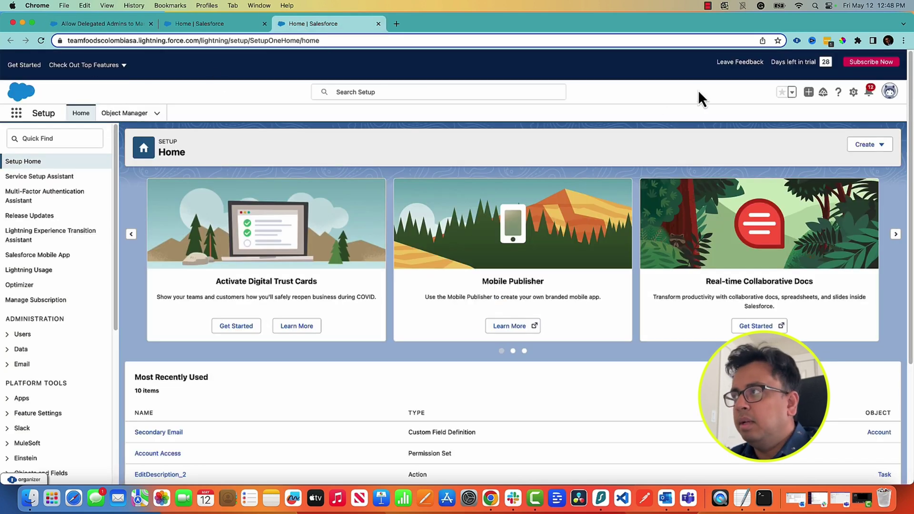
click(75, 138)
text(de)
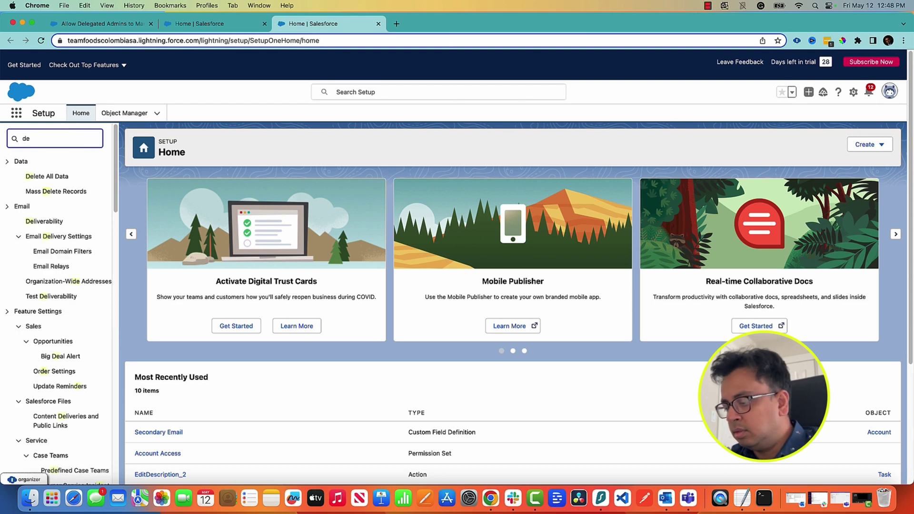
text(legr)
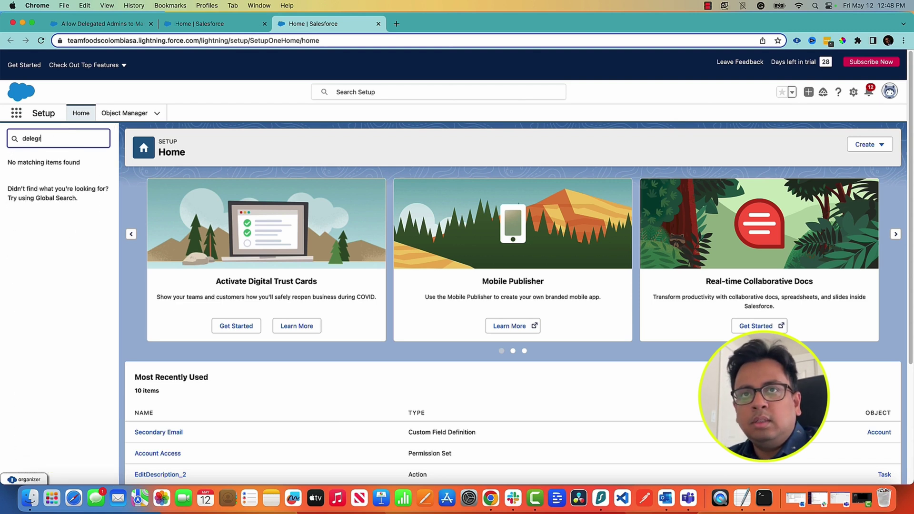
click(73, 177)
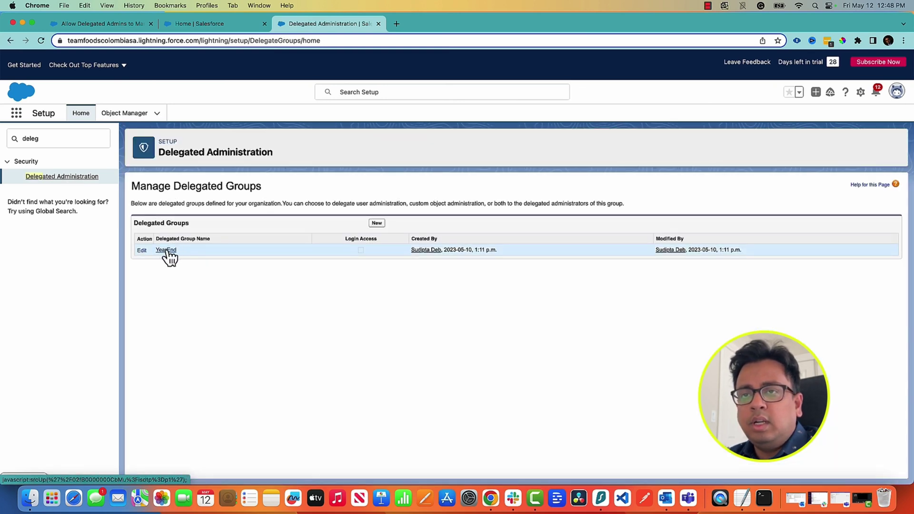
click(166, 251)
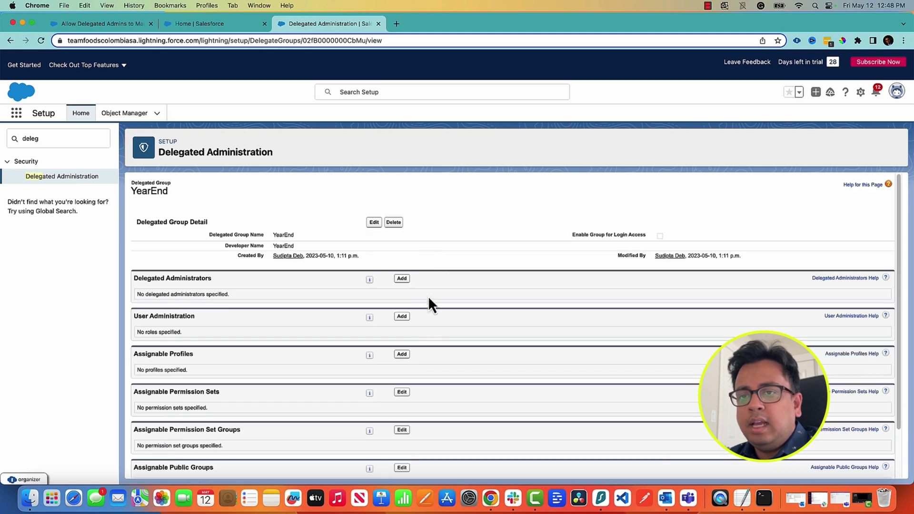
scroll(352, 385, down, 2)
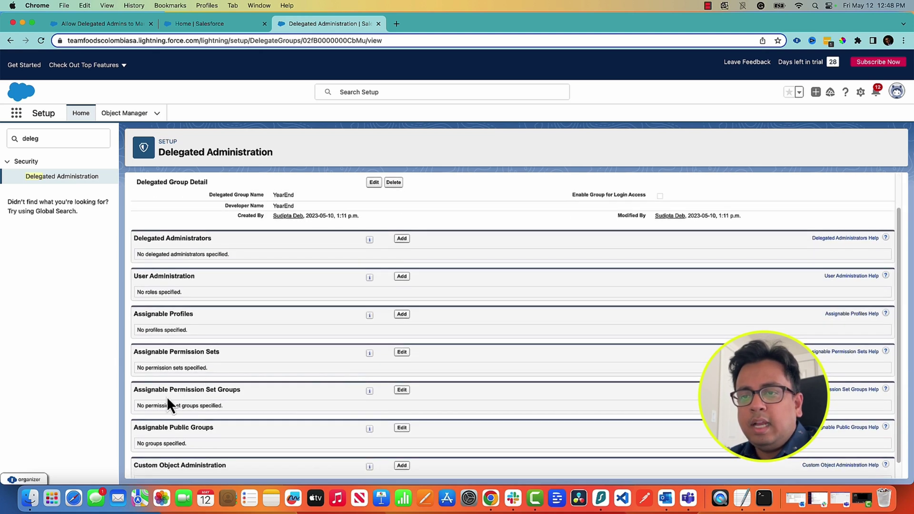
Highlight the Assignable Permission Set Groups section text and scroll back up.
drag(170, 389, 240, 389)
scroll(240, 389, up, 2)
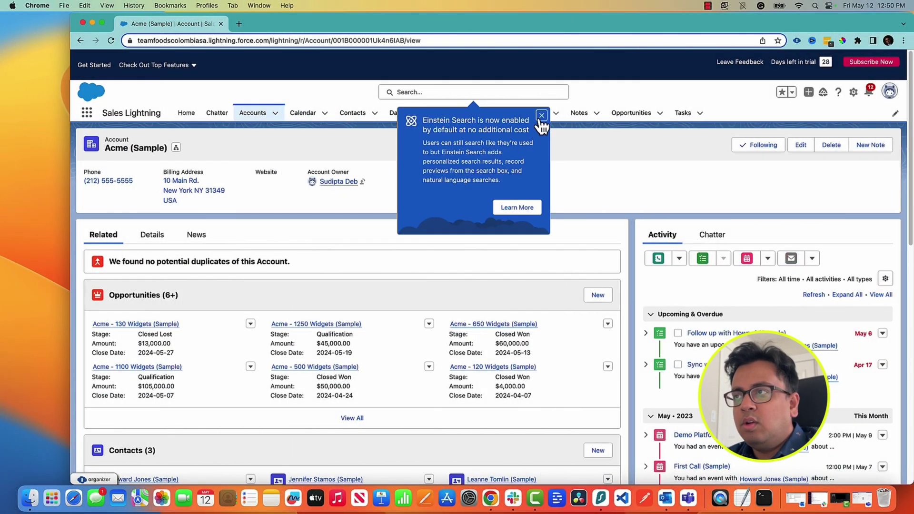
Select the first and third contacts in the Acme (Sample) account's Details view.
click(542, 116)
click(154, 239)
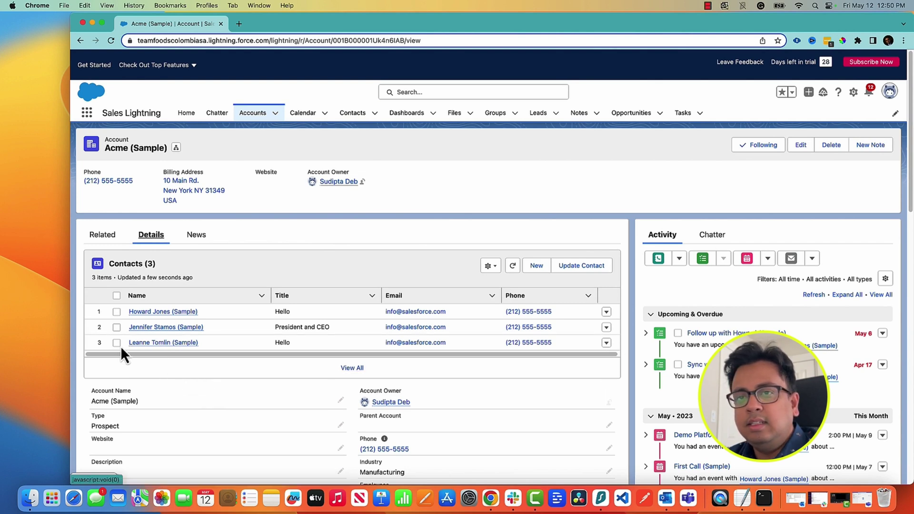
click(116, 312)
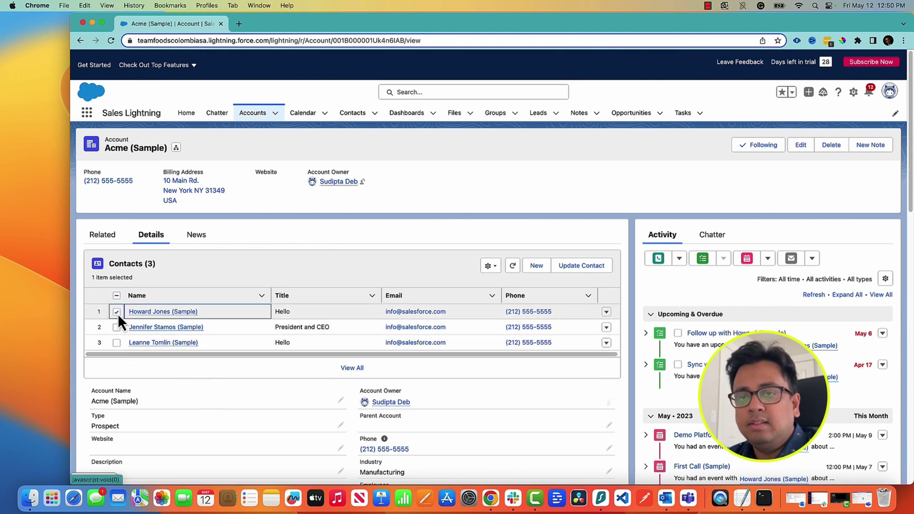
click(117, 328)
click(117, 343)
click(116, 327)
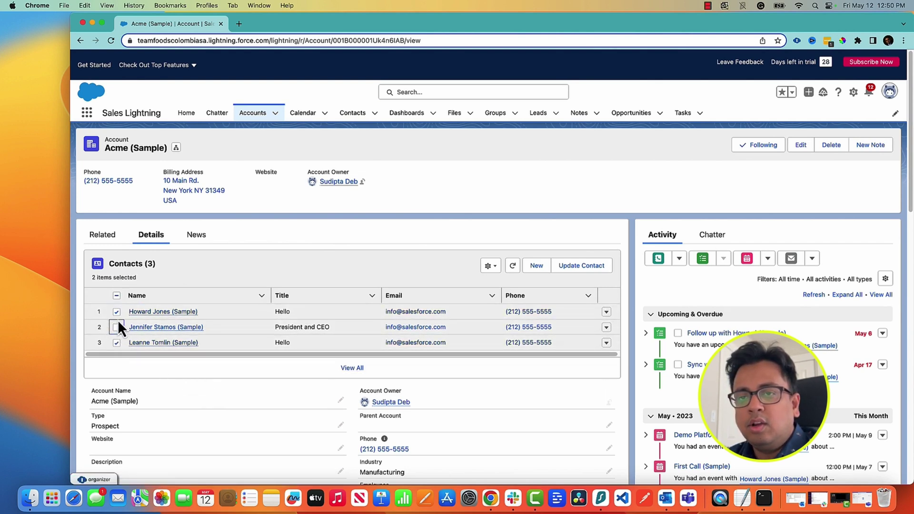
Change both selected contacts' title from Hello to Sr Director and confirm the update.
click(582, 266)
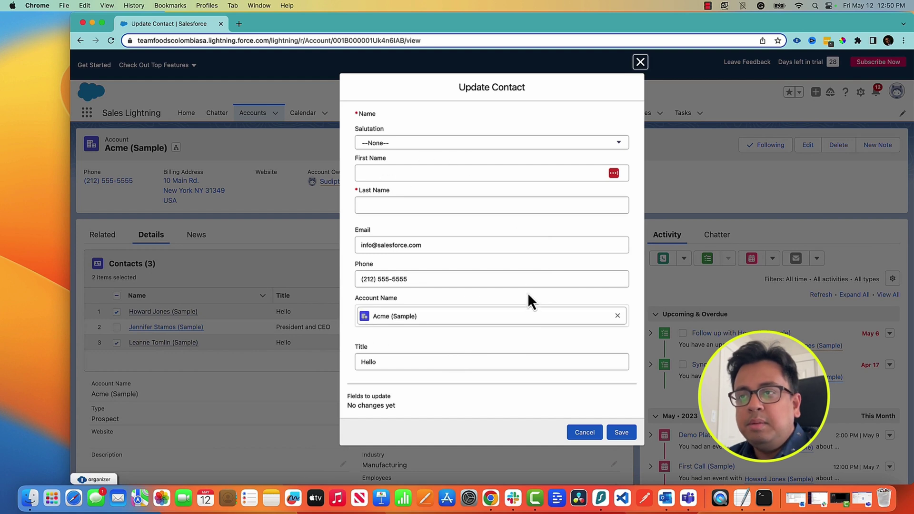
drag(403, 363, 314, 369)
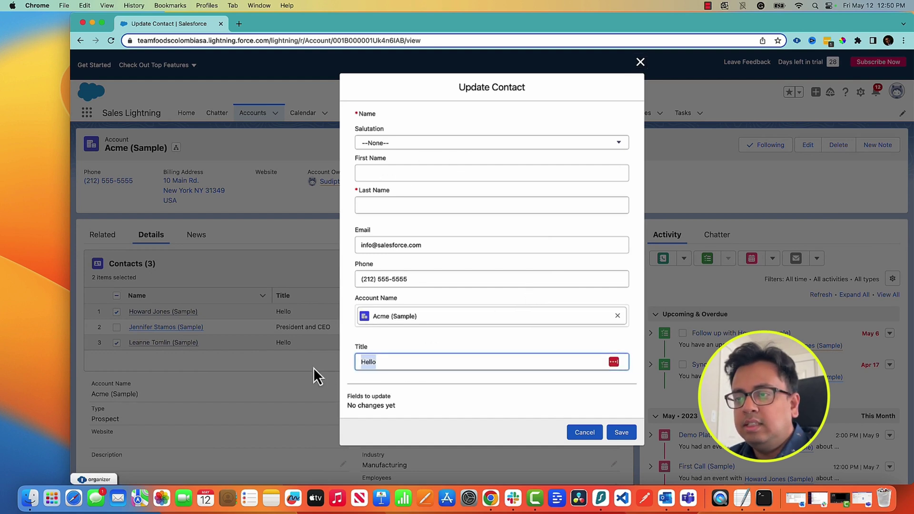
text(Sr Director)
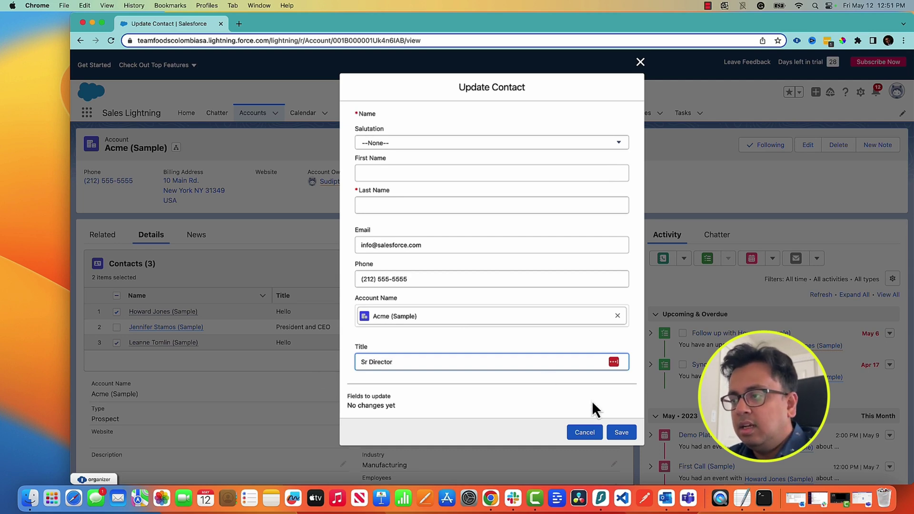
click(625, 434)
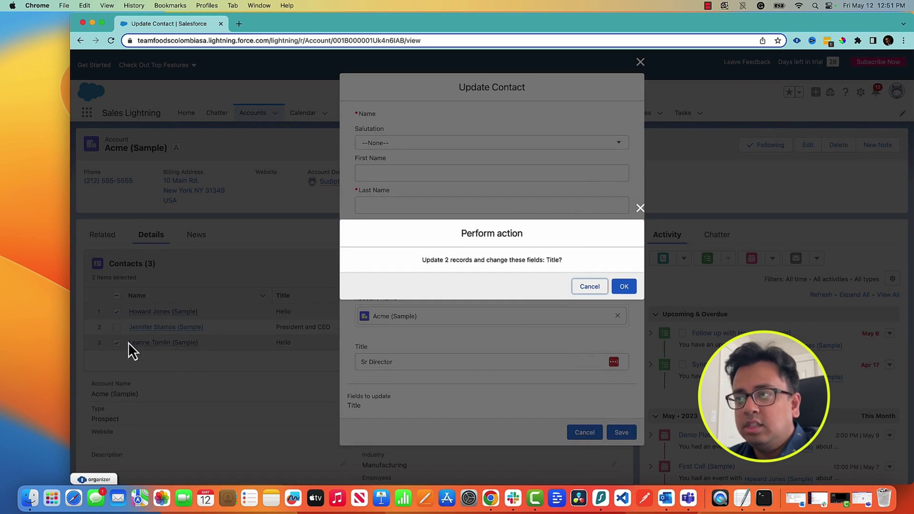
click(625, 287)
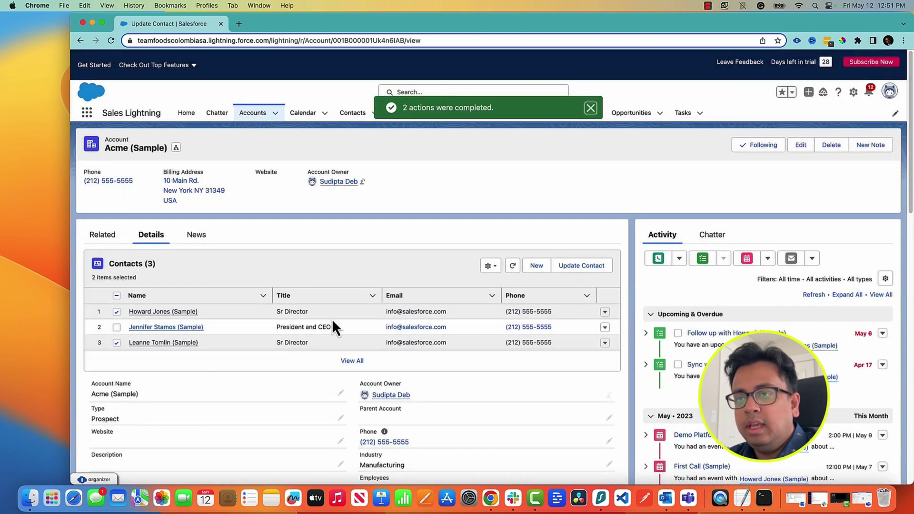